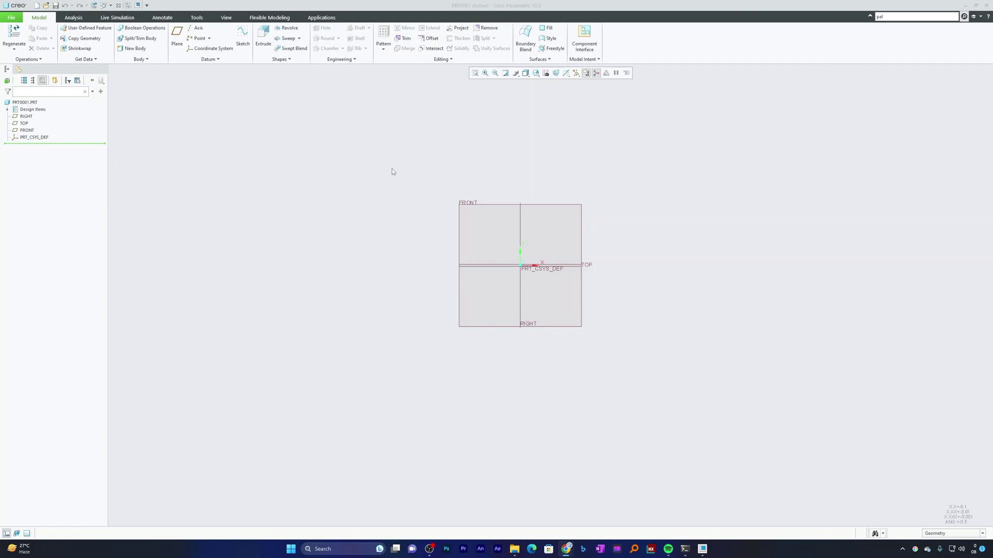
- Create a new sketch on the FRONT datum plane and enter Sketcher
left_click(242, 37)
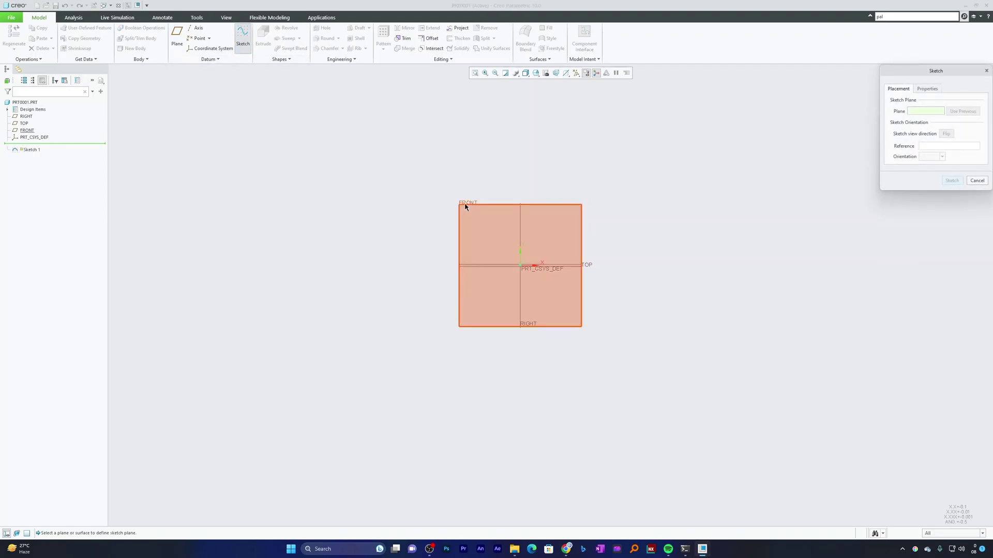
left_click(465, 206)
left_click(950, 183)
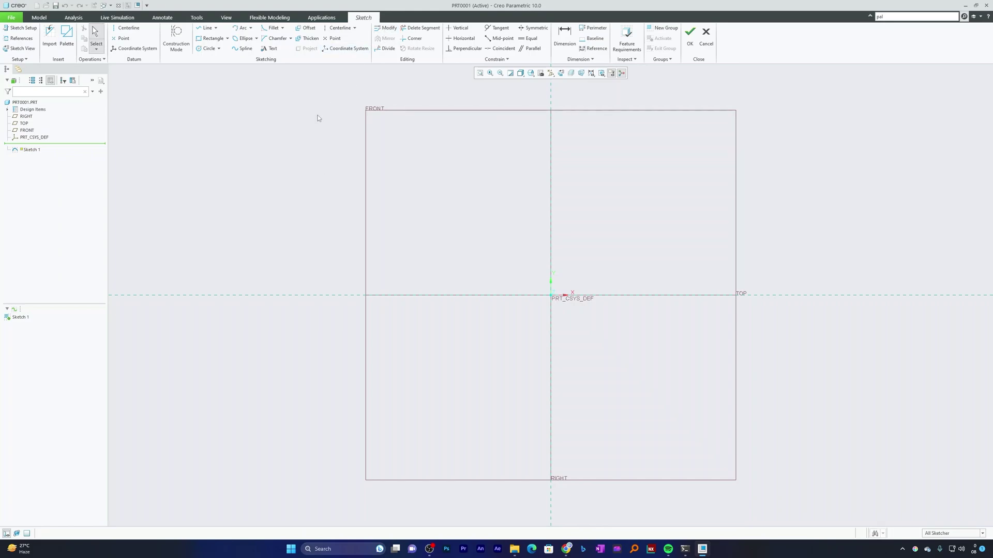
- Draw a first short diagonal line at the left of the FRONT plane
key("l")
left_click(239, 252)
left_click(321, 183)
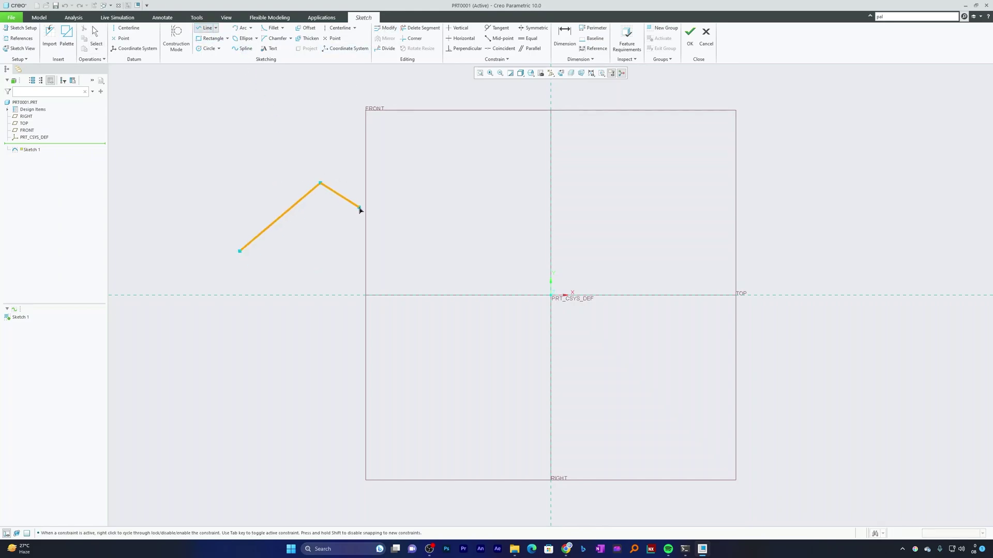
middle_click(361, 211)
- Draw the connected zigzag line chain of peaks and valleys across the sketch
left_click(339, 251)
left_click(500, 183)
left_click(500, 243)
left_click(645, 196)
left_click(675, 242)
left_click(836, 159)
left_click(860, 216)
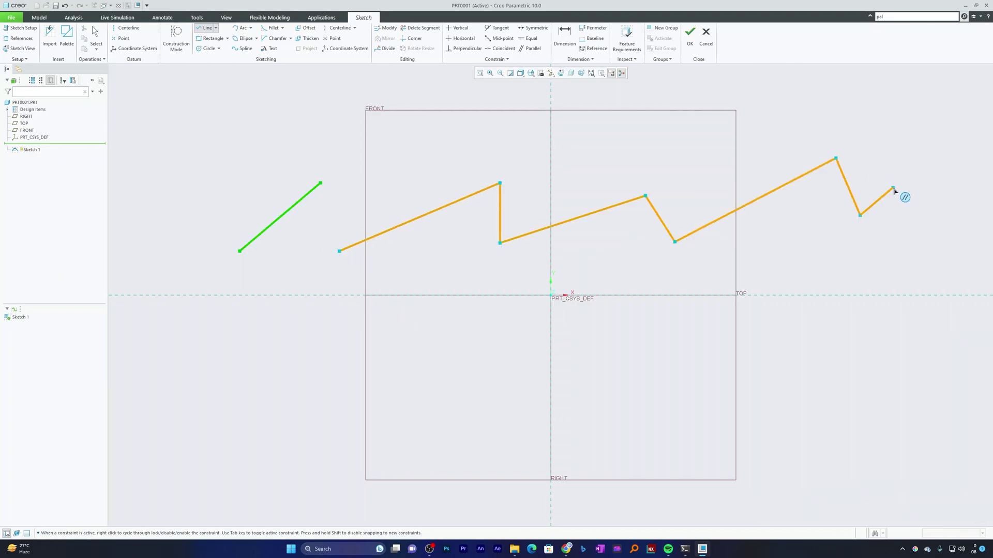
middle_click(895, 192)
- Add another short line at the far left and constrain the upper-left line vertical
left_click(188, 137)
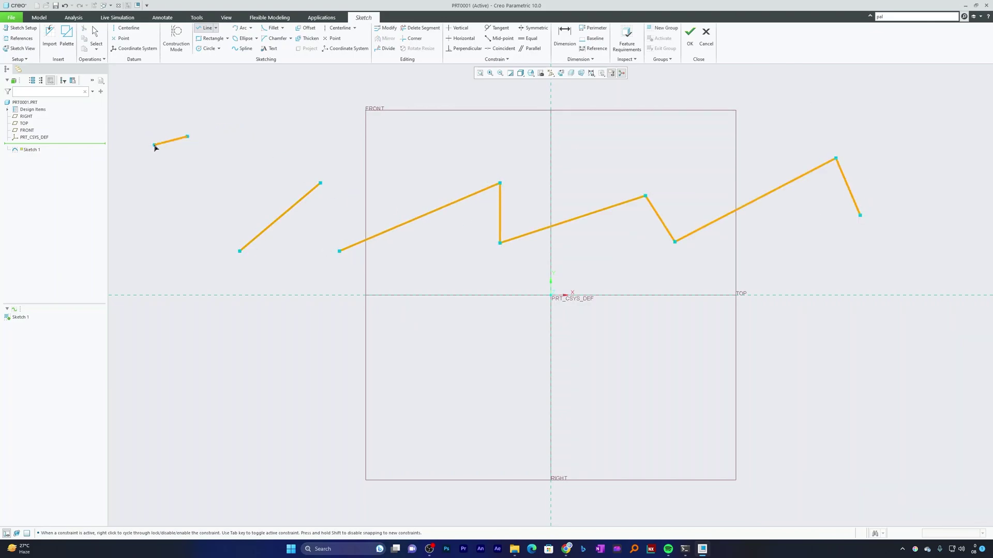
left_click(256, 217)
middle_click(257, 116)
middle_click(257, 116)
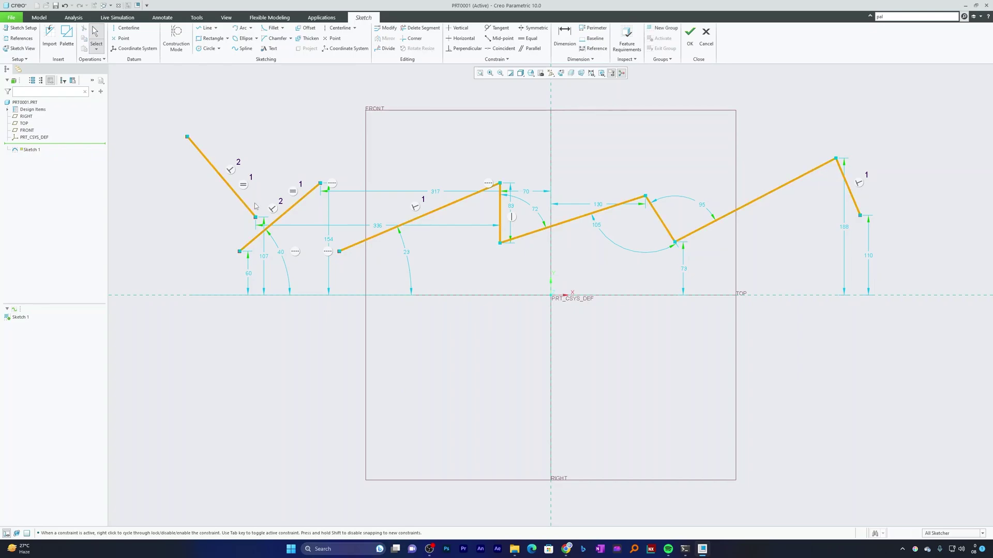
left_click(236, 196)
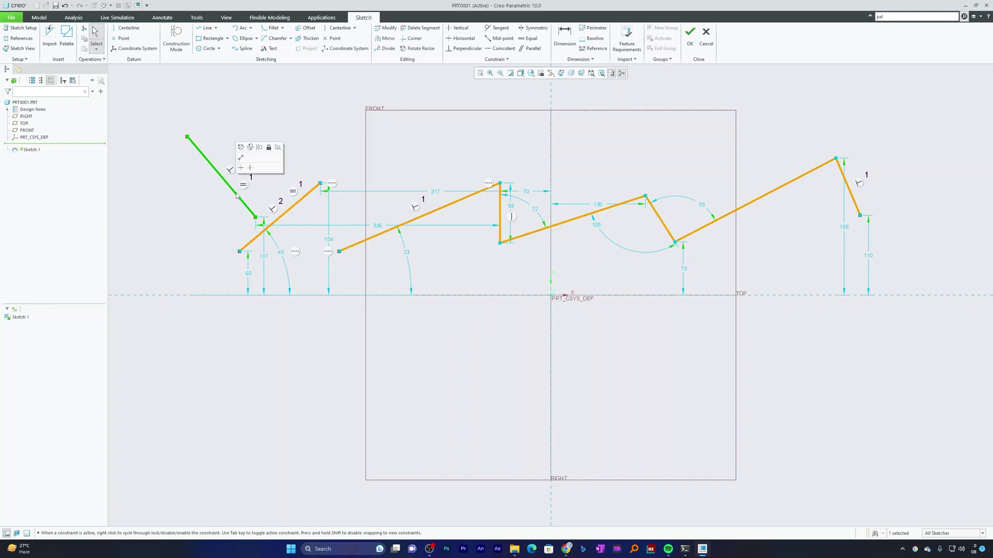
left_click(278, 148)
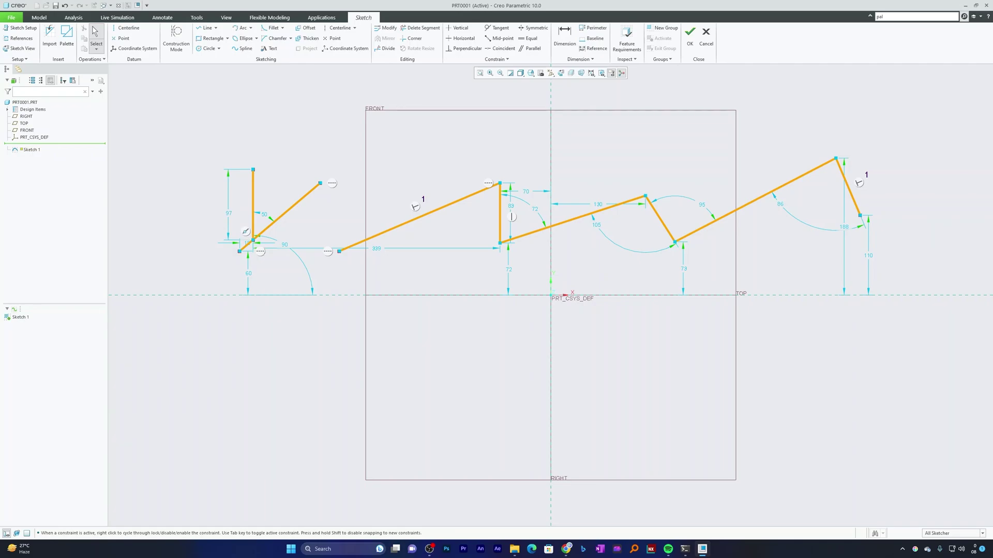
- Draw a rectangle above the zigzag profile
scroll(361, 392, "down", 2)
scroll(689, 242, "up", 2)
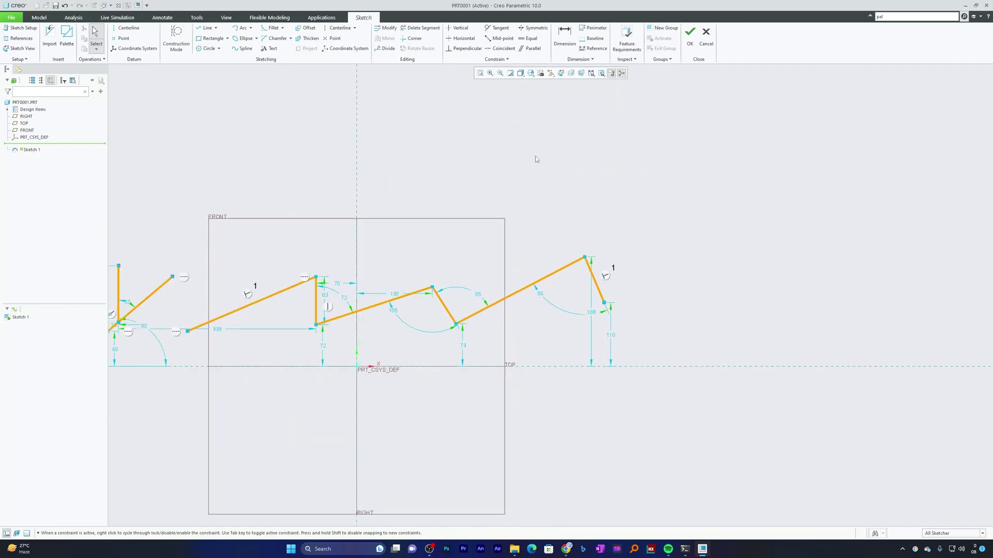
scroll(457, 136, "up", 4)
scroll(501, 343, "down", 2)
left_click(212, 39)
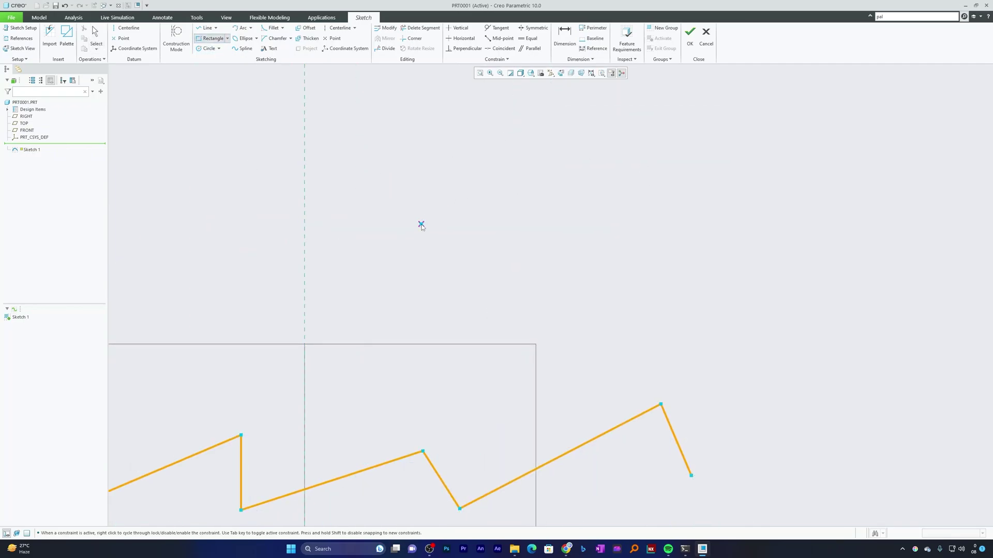
left_click(421, 224)
left_click(496, 235)
middle_click(434, 181)
- Set the rectangle width to 1200, scaling the sketch, and its height to 10
scroll(449, 178, "up", 4)
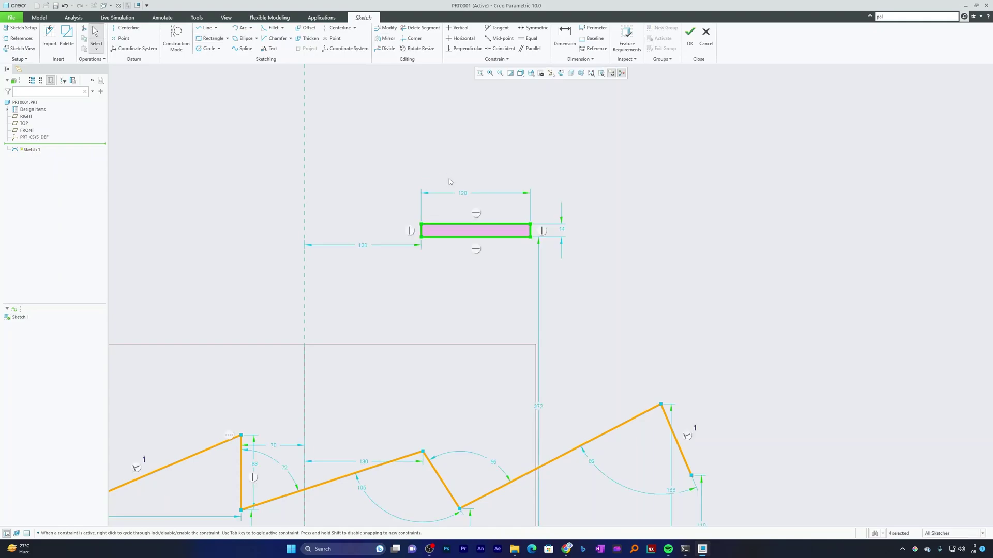
scroll(453, 219, "up", 1)
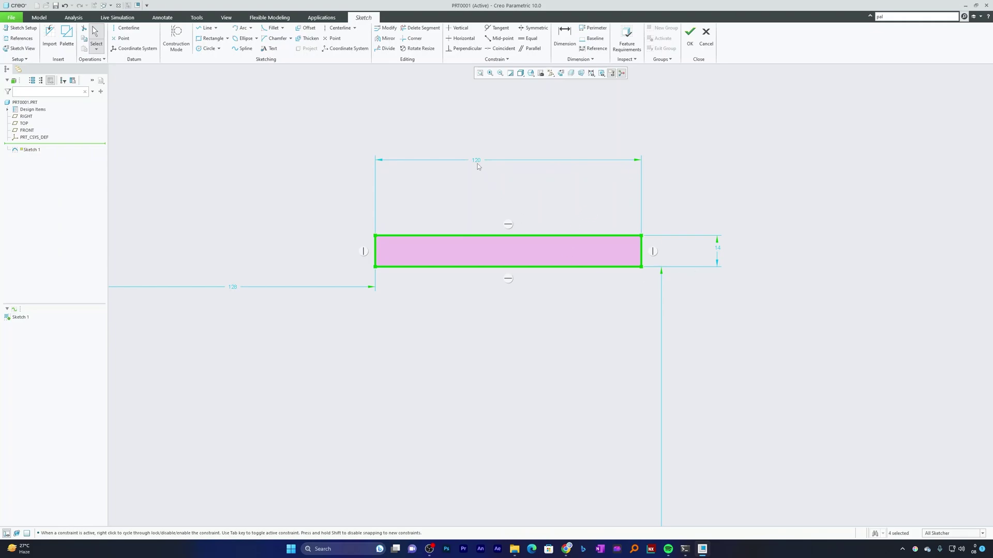
double_click(478, 164)
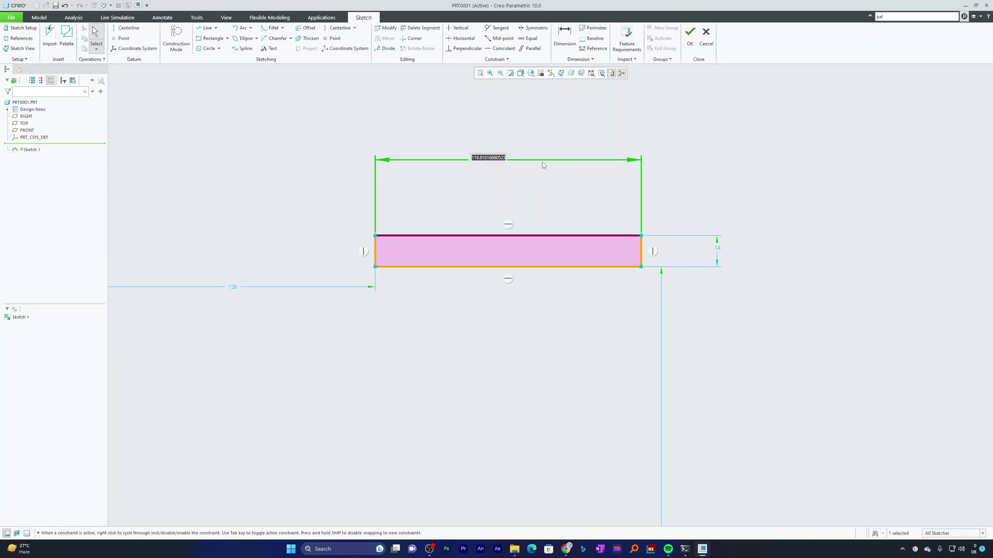
type("1200")
key("Return")
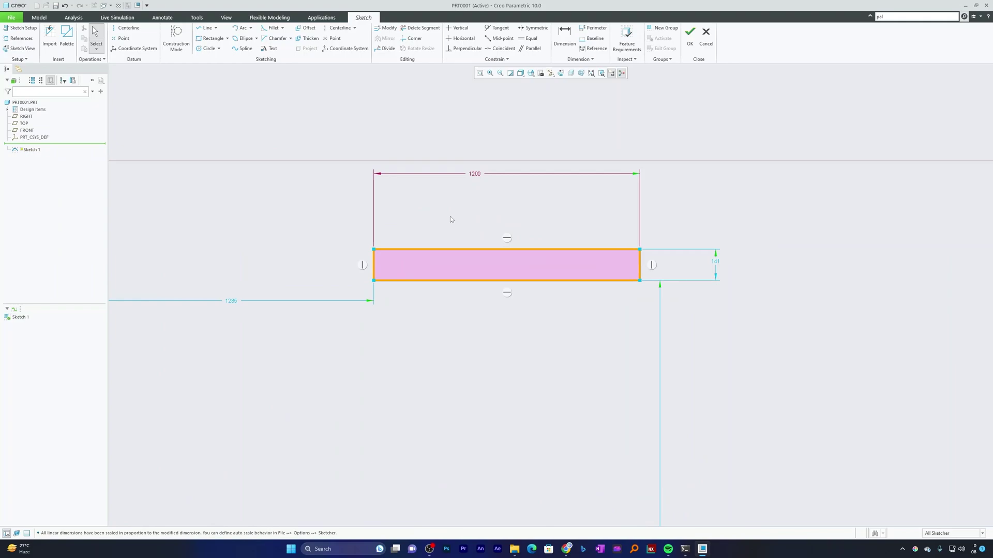
double_click(715, 261)
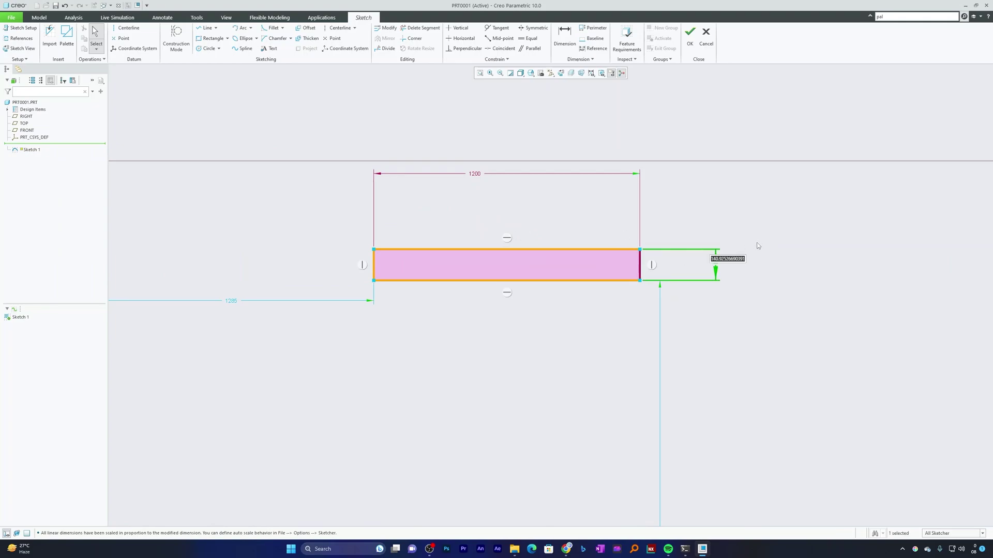
type("10")
key("Return")
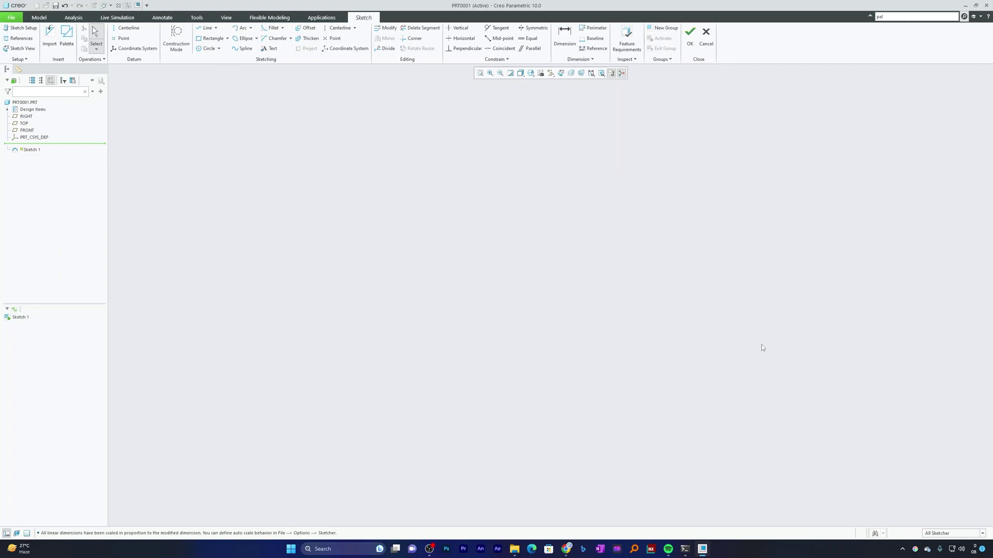
- Draw a small rectangle, 757 wide and 90 high, below the profile
key("r")
left_click(296, 306)
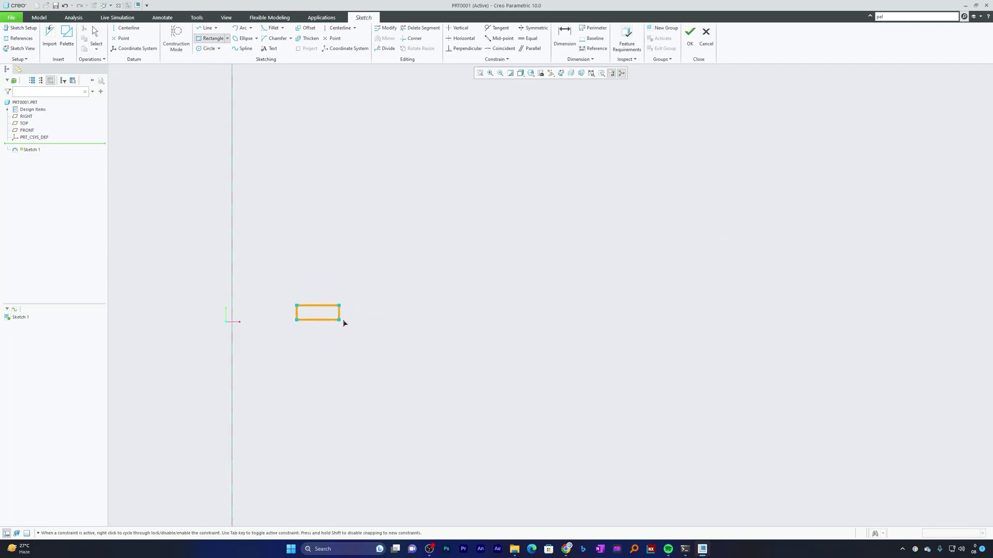
left_click(431, 322)
middle_click(450, 284)
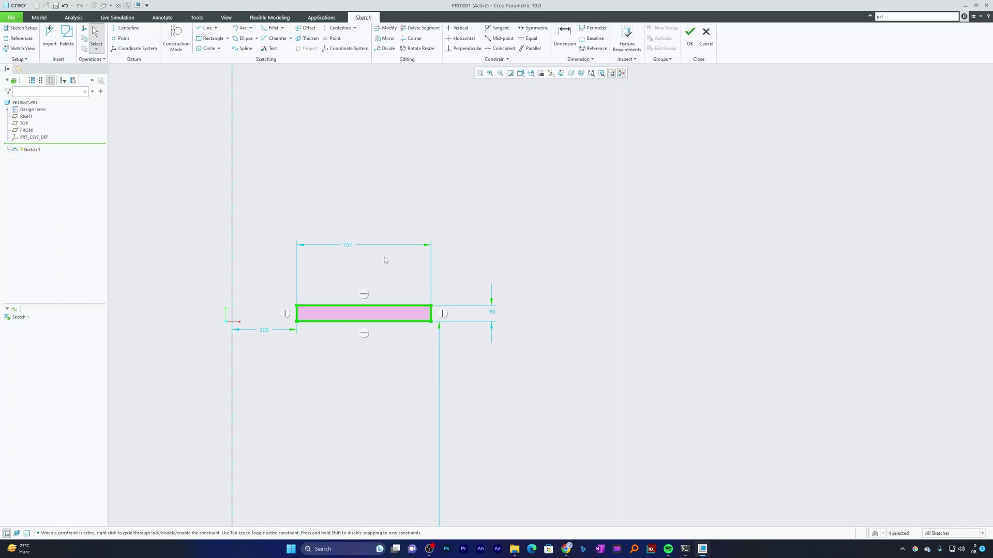
- Change the rectangle width to 10, then undo it back to 757
double_click(347, 245)
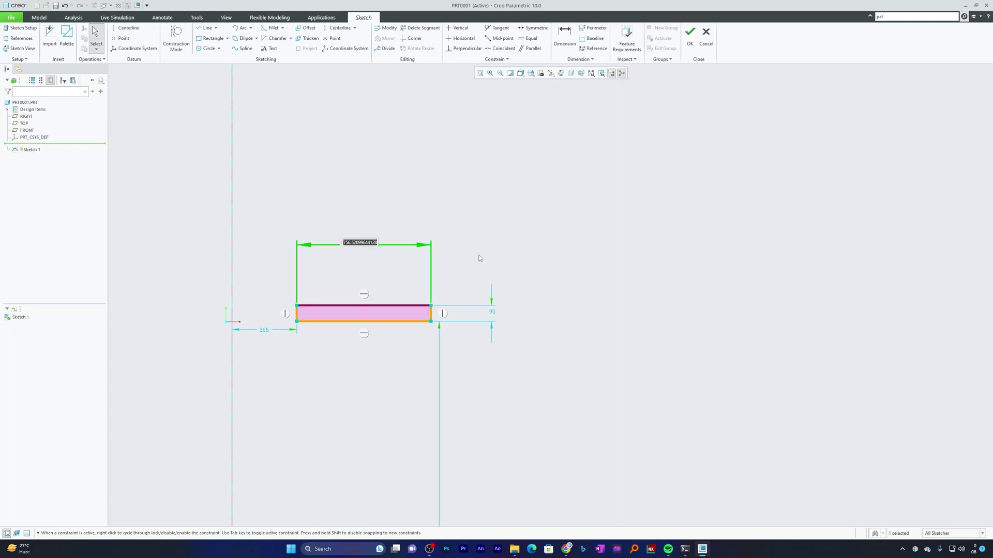
type("10")
key("Return")
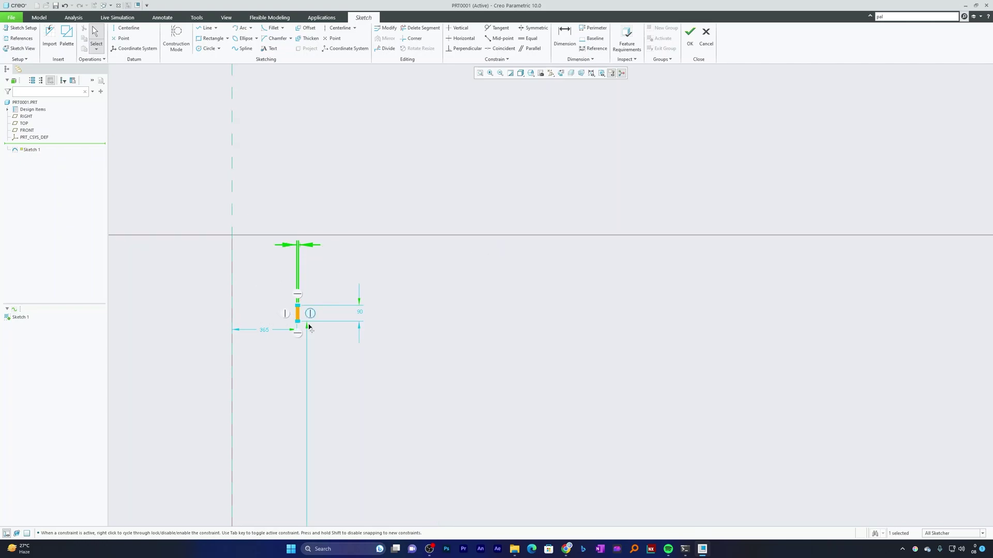
scroll(274, 312, "up", 8)
scroll(505, 310, "down", 4)
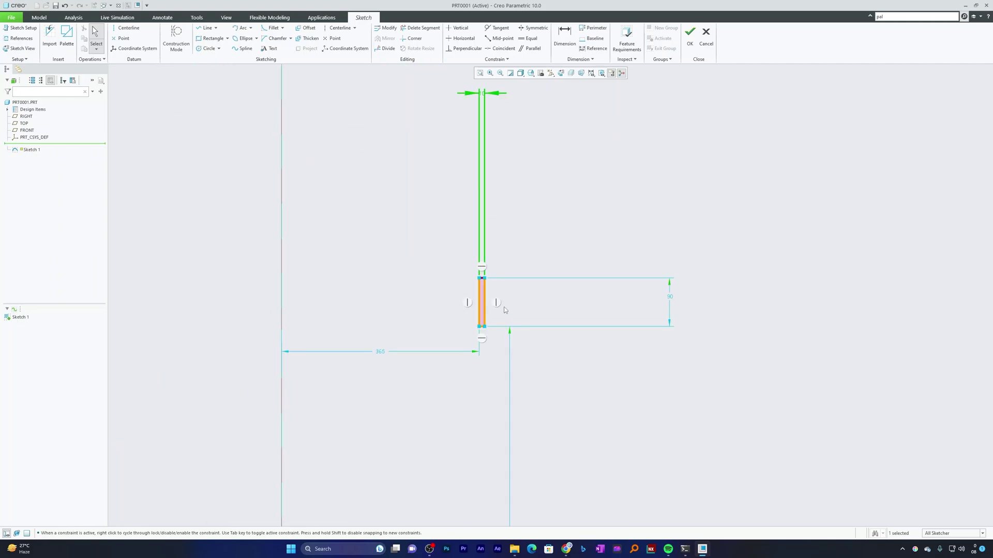
key("ctrl+z")
scroll(442, 328, "down", 3)
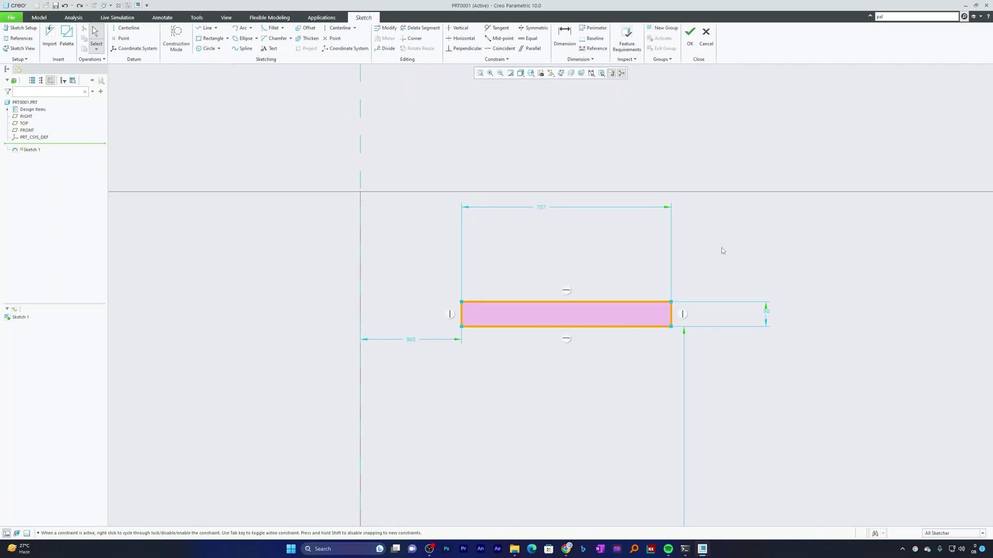
- Load the 3413, 365, 757 and 90 dimensions into Modify Dimensions
left_click(386, 30)
scroll(635, 238, "down", 3)
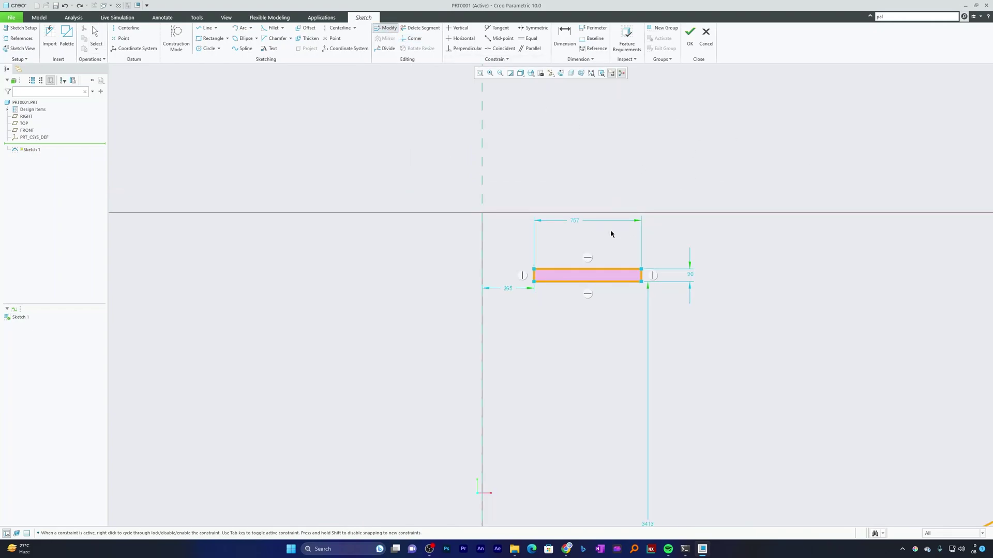
scroll(525, 224, "down", 2)
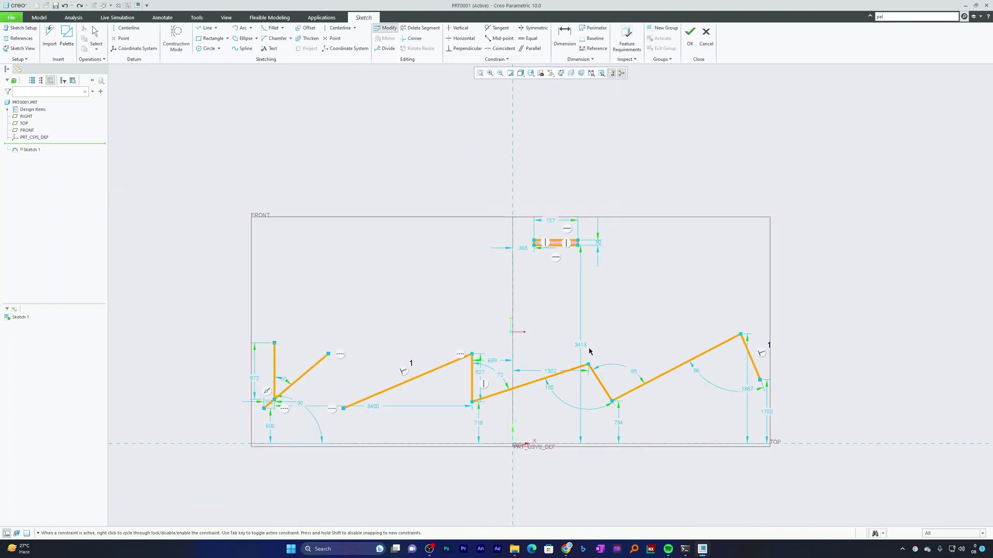
left_click(581, 284)
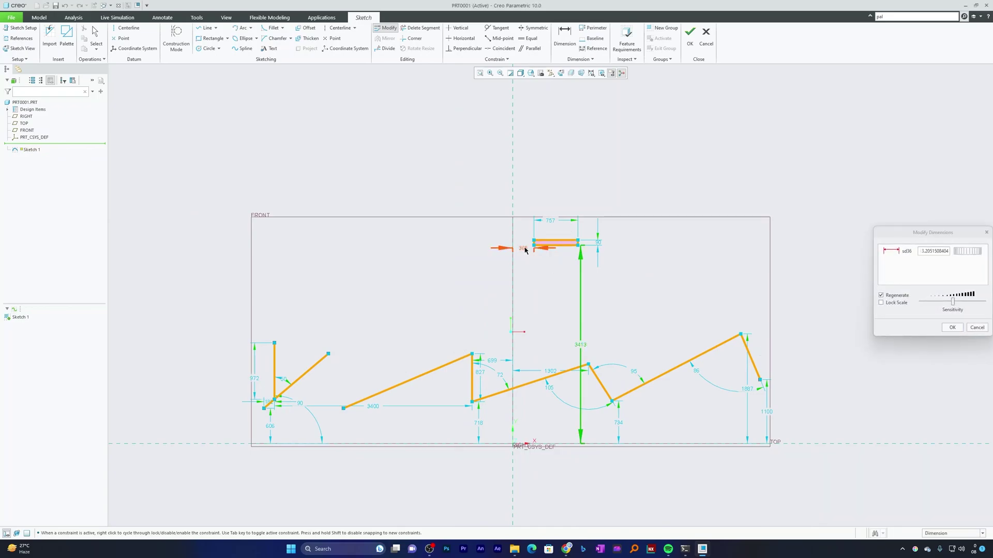
left_click(523, 249)
left_click(546, 222)
left_click(598, 242)
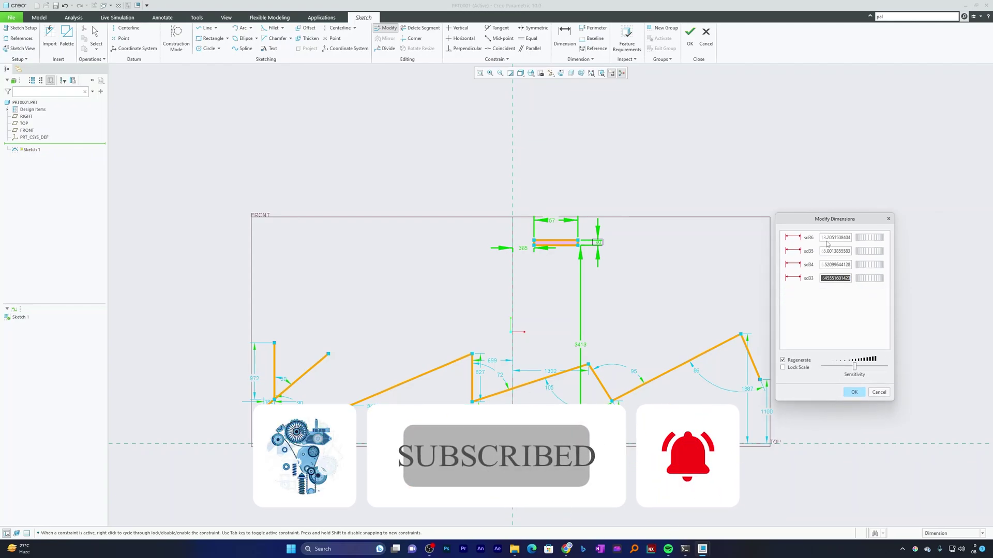
- Set the rectangle's offsets sd36 and sd35 to 0, moving it to the origin
left_click(838, 238)
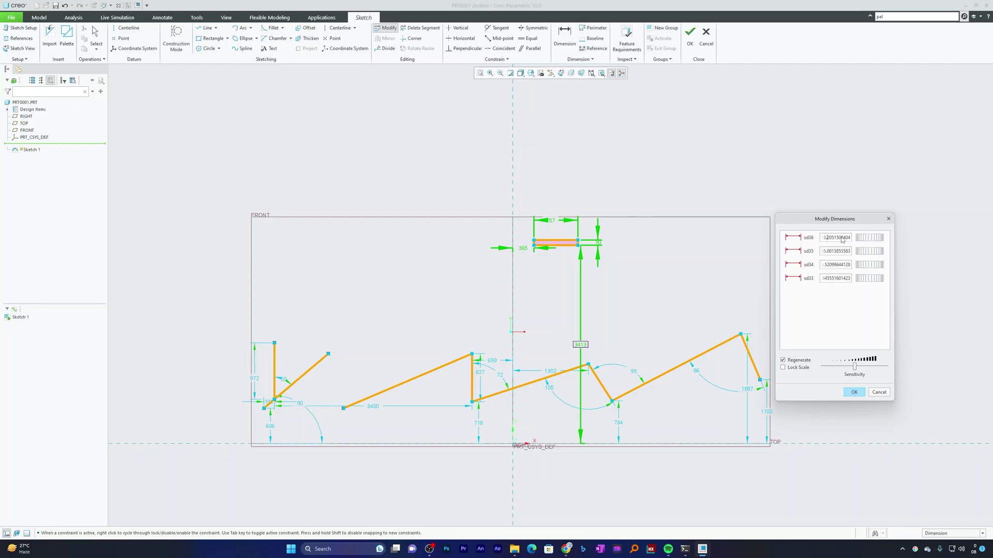
double_click(842, 239)
type("0")
key("Return")
left_click(836, 252)
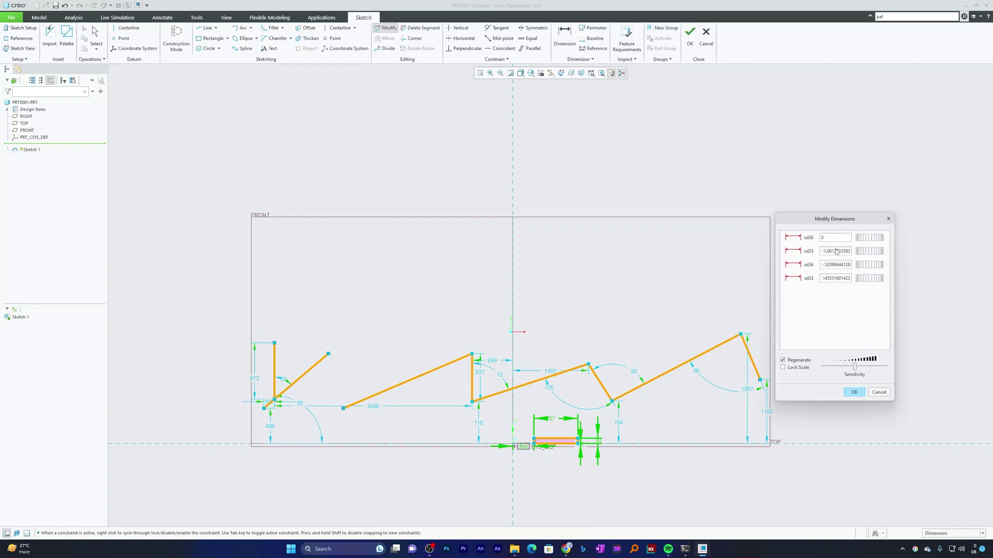
double_click(836, 252)
type("0")
key("Return")
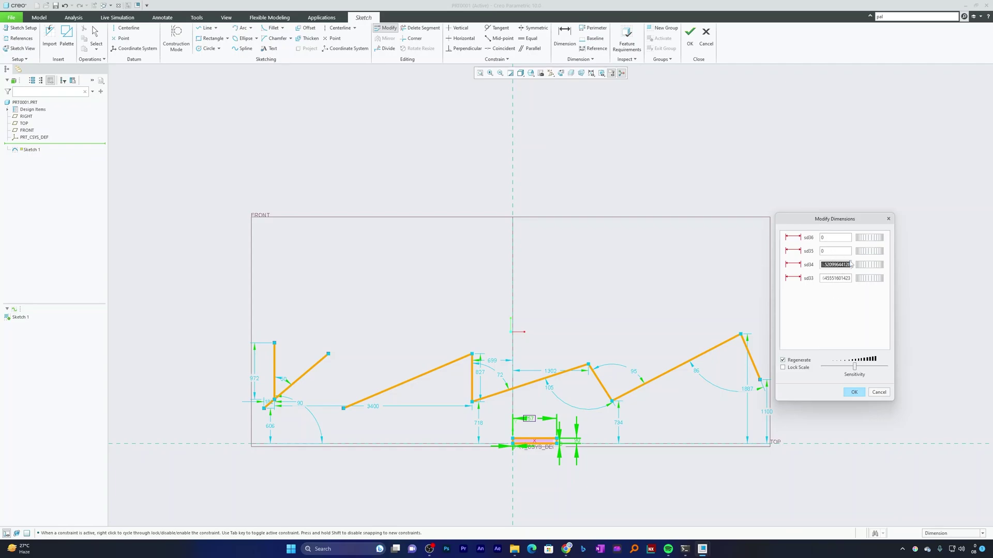
- Give the rectangle width 15 and height 25 and apply the changes
type("15")
key("Return")
type("25")
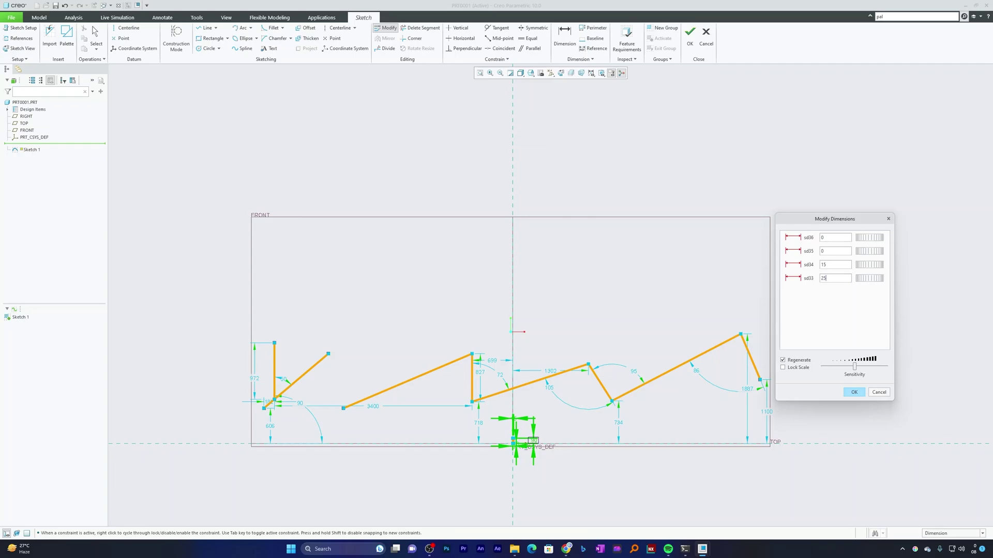
key("Return")
left_click(856, 393)
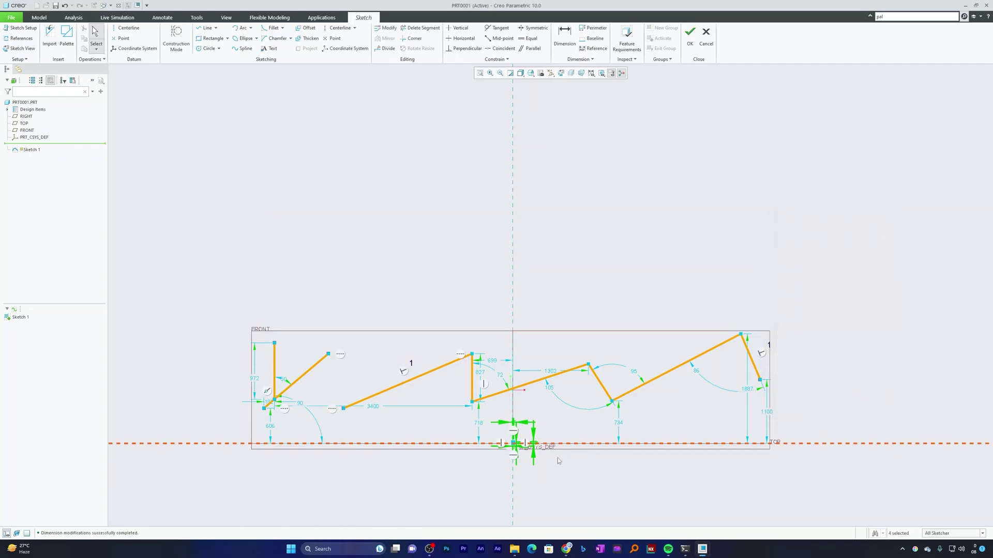
- Deselect everything on the canvas and launch Modify for another round of dimension edits
scroll(512, 459, "up", 5)
scroll(591, 221, "up", 5)
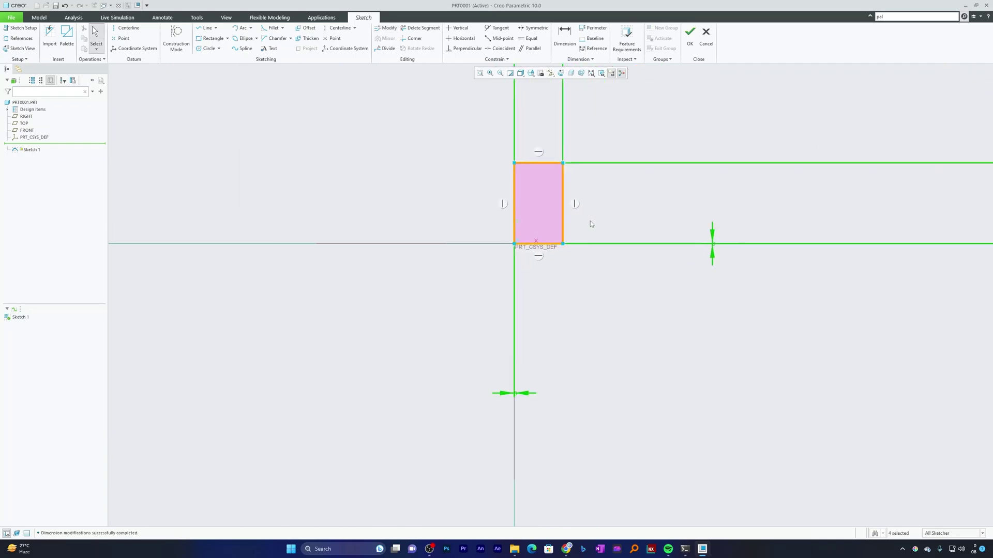
scroll(501, 407, "down", 3)
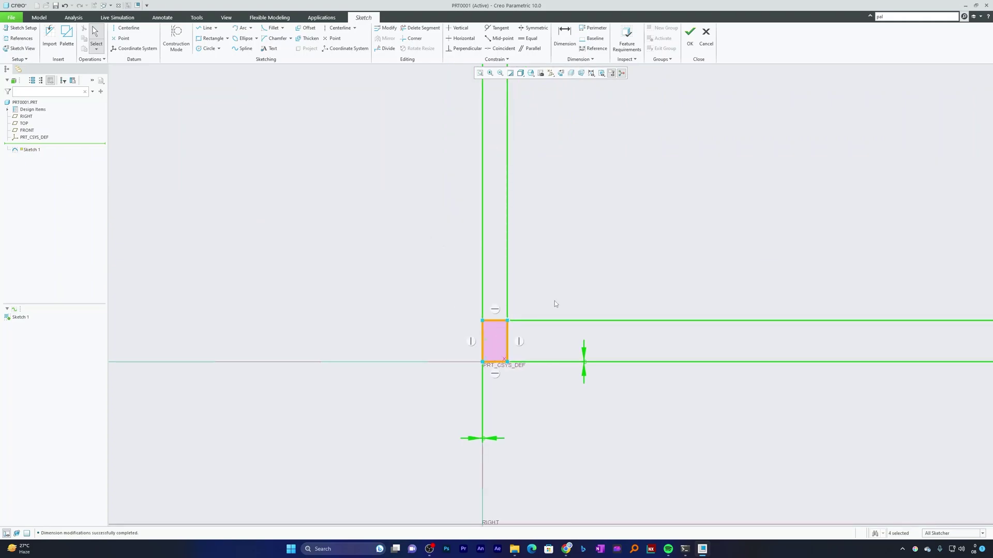
left_click(570, 280)
scroll(503, 361, "down", 3)
scroll(502, 360, "down", 4)
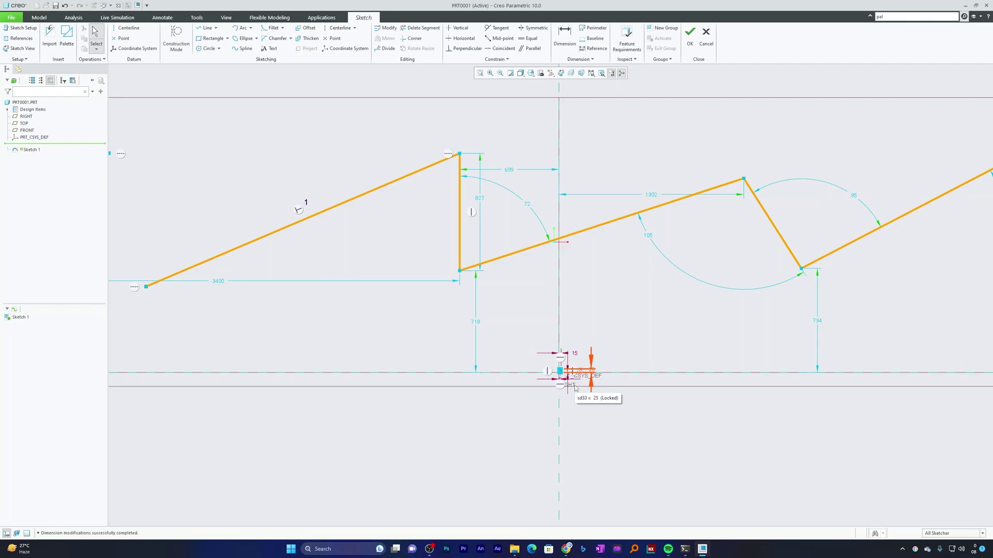
scroll(575, 386, "up", 5)
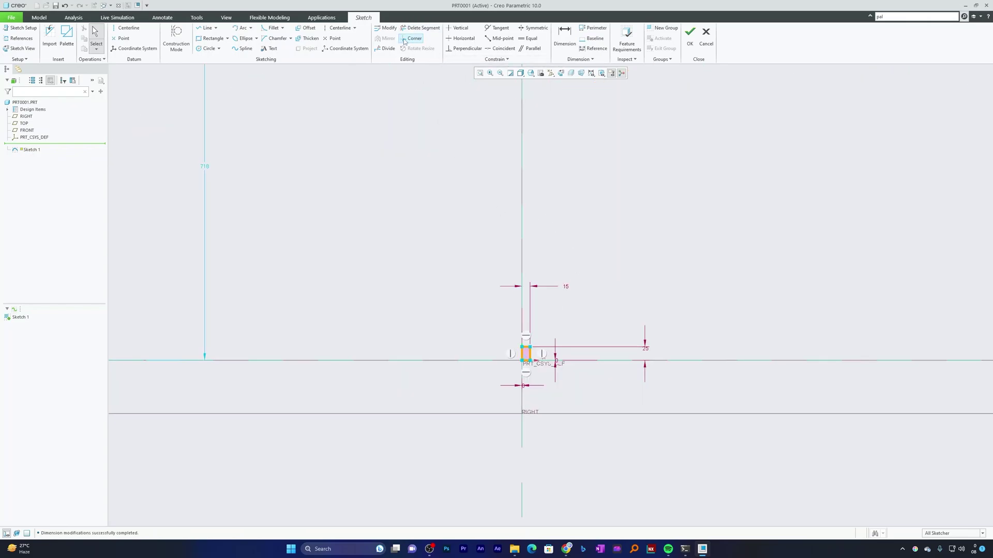
left_click(391, 29)
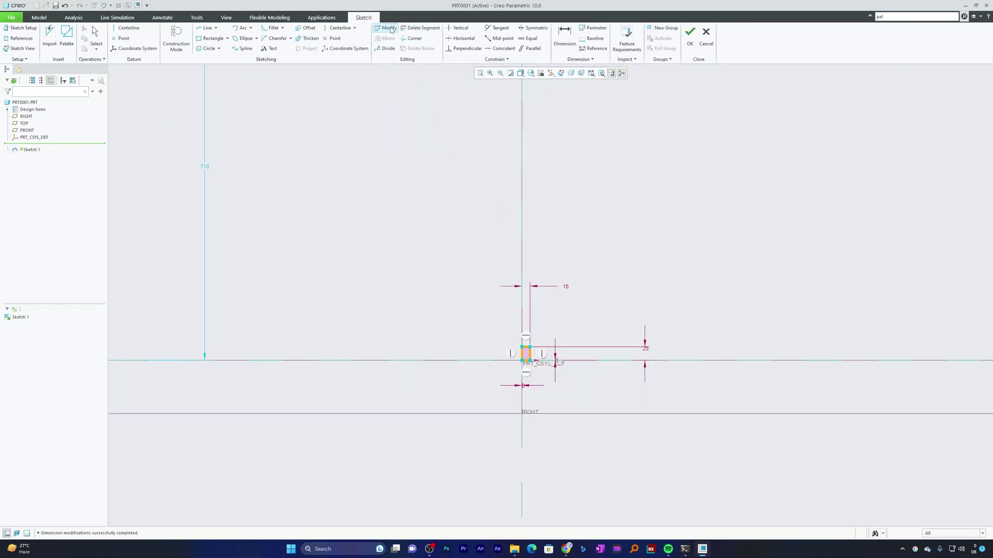
- Pick the rectangle's 15, 25 and two 0 dimensions for editing
left_click(566, 286)
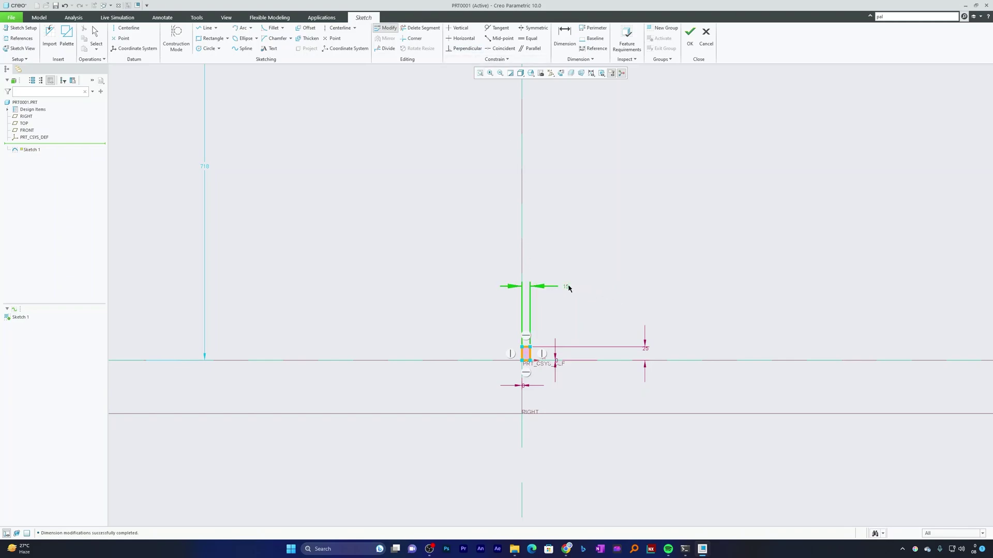
left_click(527, 388)
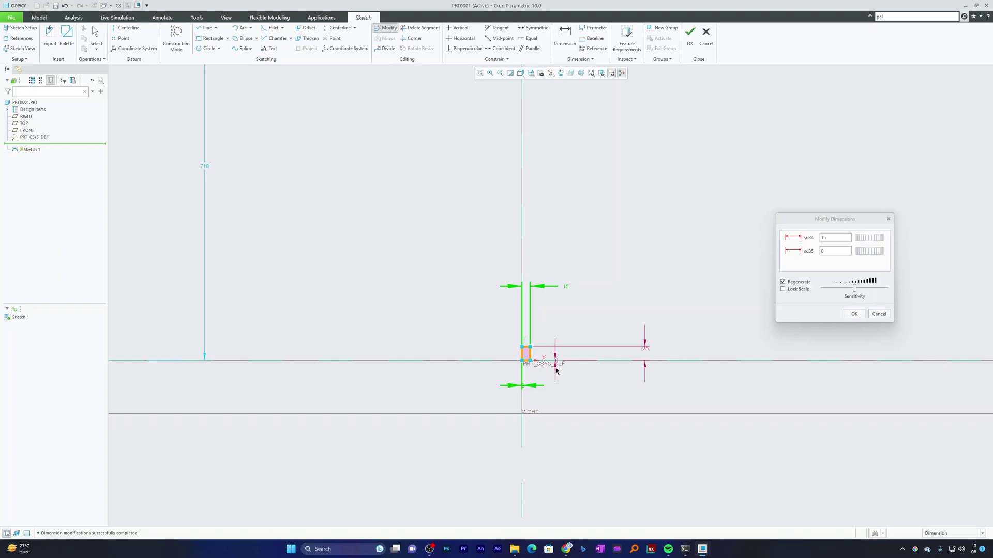
left_click(554, 366)
left_click(556, 347)
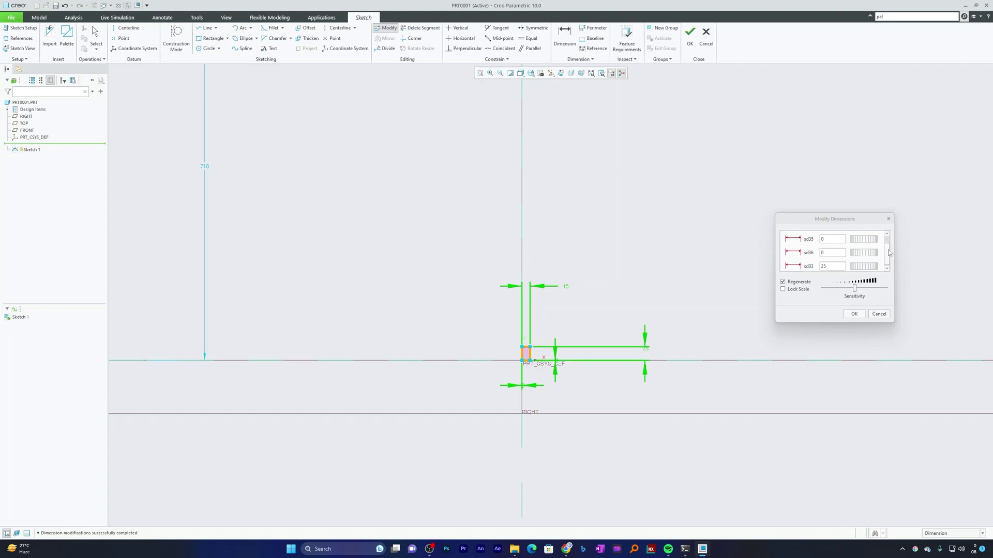
left_click(887, 251)
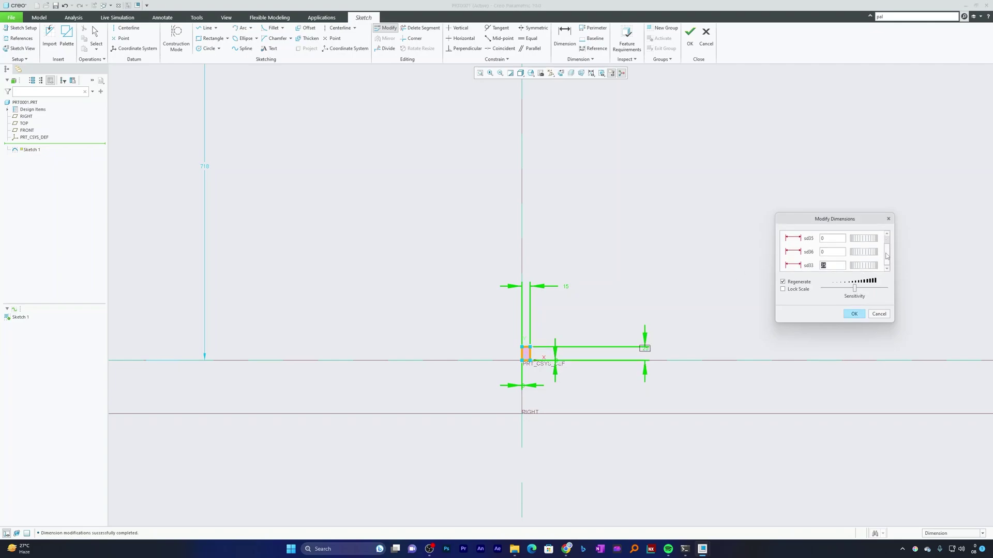
scroll(838, 266, "down", 1)
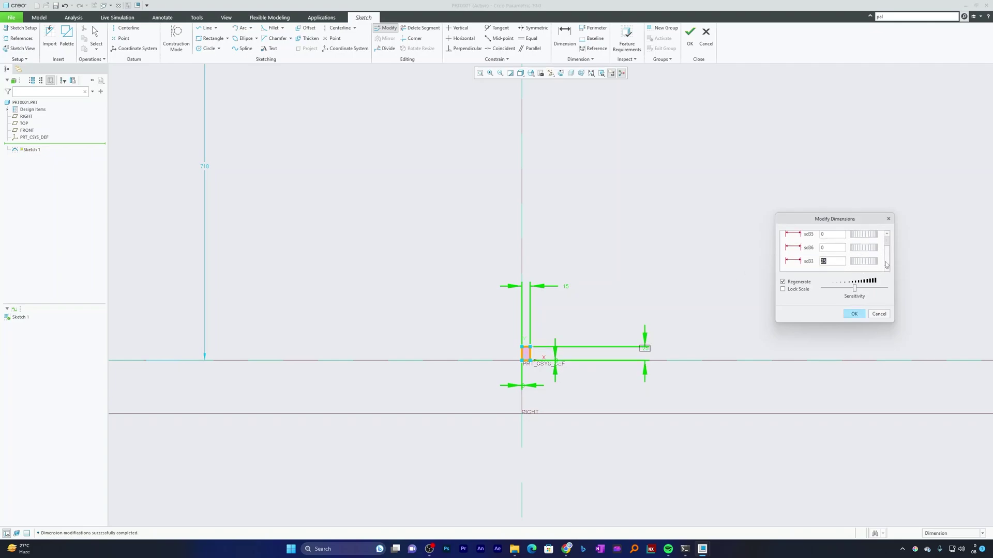
- With Lock Scale on, change the 15 width to 30, scaling the rectangle to 30 by 50
left_click(783, 290)
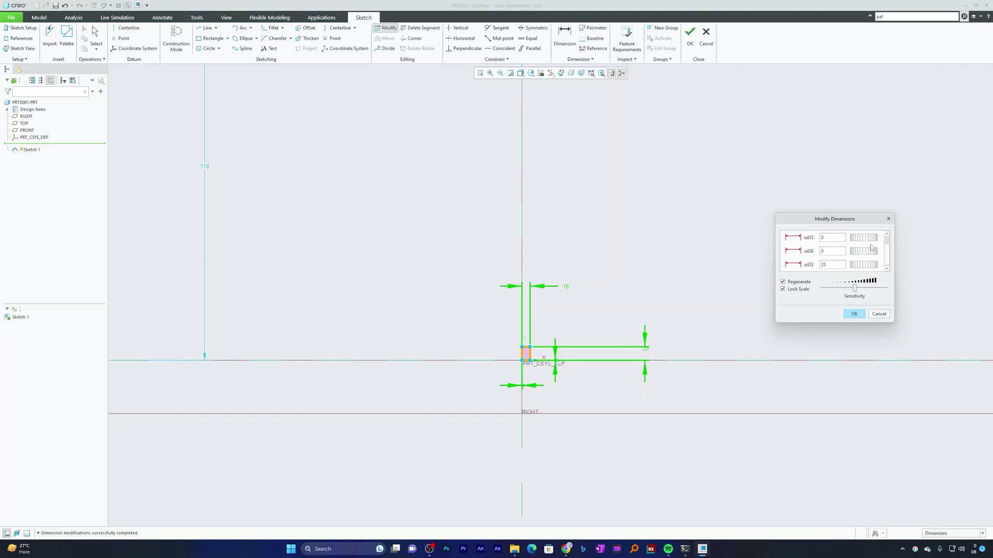
left_click_drag(850, 252, 870, 252)
scroll(890, 252, "up", 1)
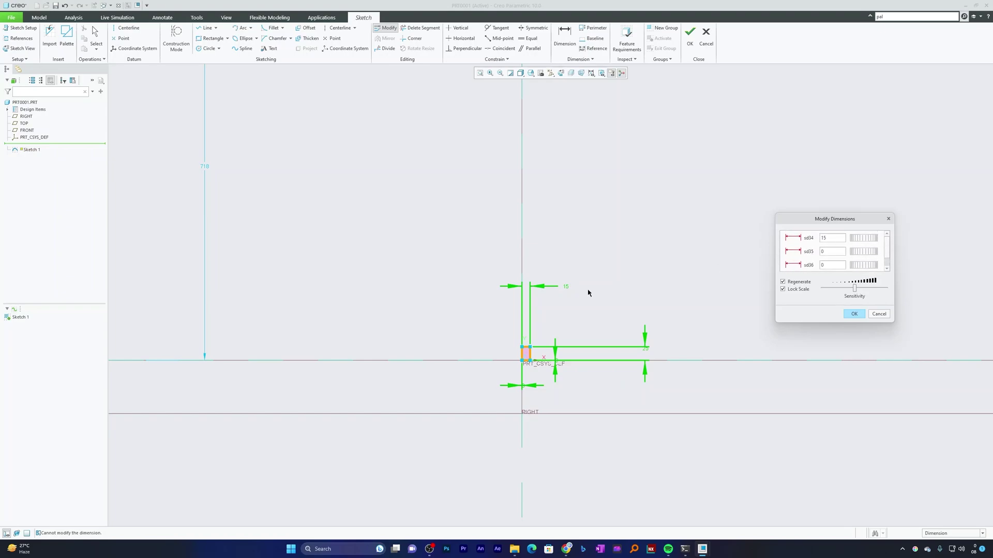
double_click(826, 238)
type("30")
scroll(886, 254, "down", 2)
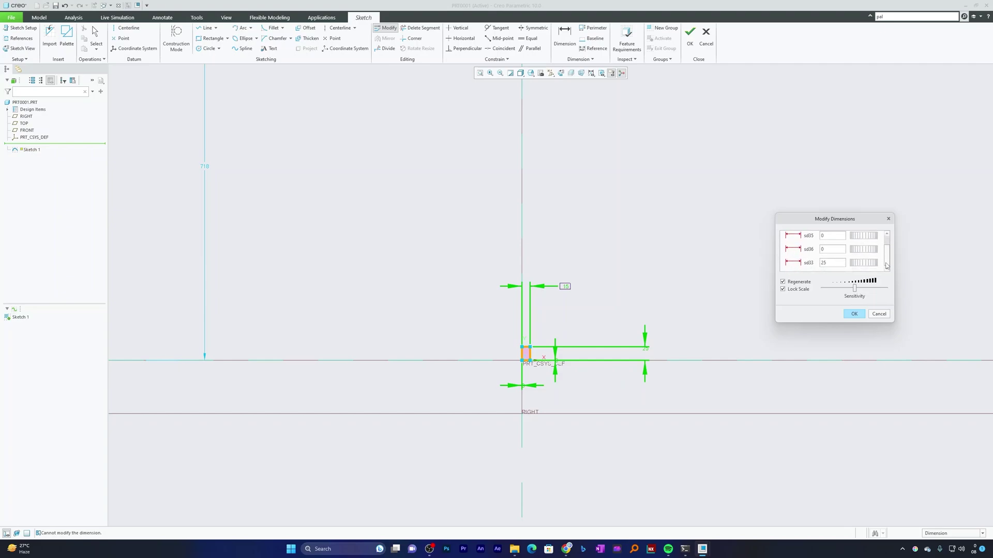
left_click(855, 314)
- Reposition the 30 and 50 dimension labels between their arrows
scroll(587, 376, "up", 4)
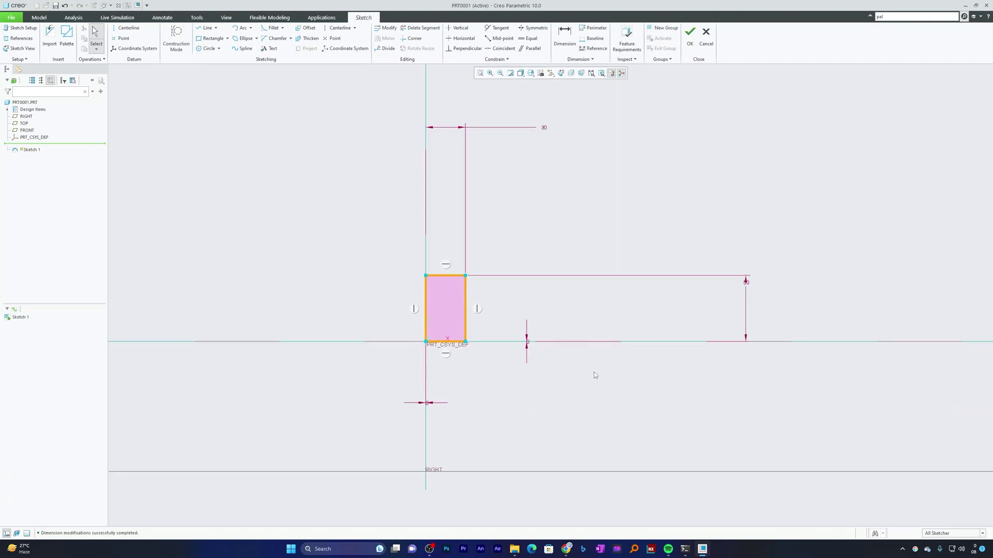
left_click(672, 211)
left_click_drag(547, 135, 444, 156)
left_click_drag(752, 307, 753, 314)
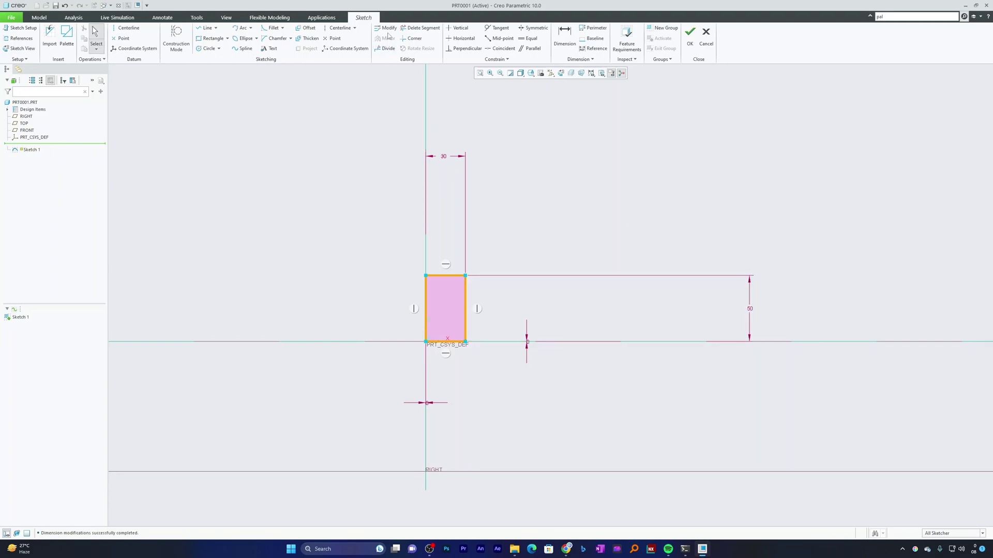
scroll(631, 342, "down", 10)
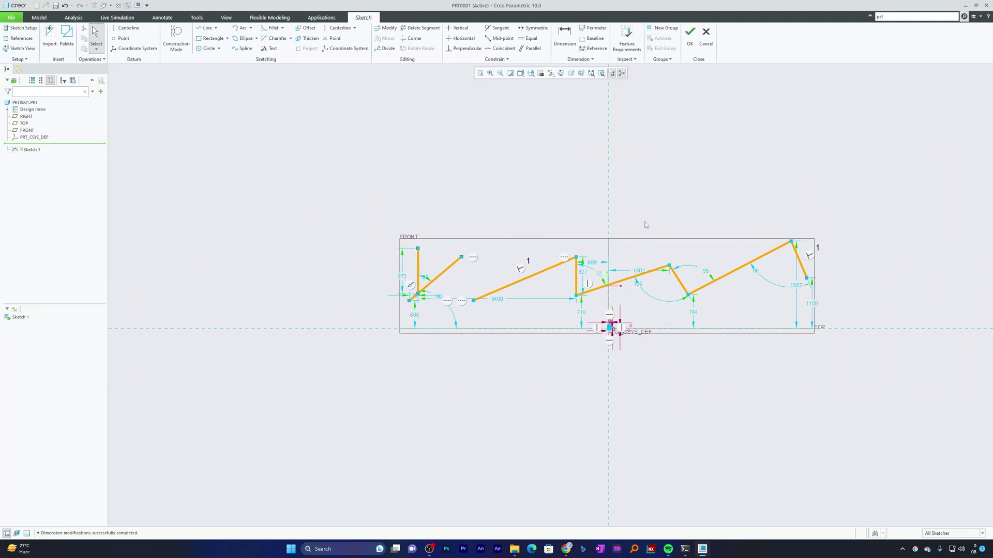
- Select all zigzag profile dimensions (1100, 1887, 86°, 72°, 699, 827, 718, 3400, 90°) in Modify
left_click(385, 28)
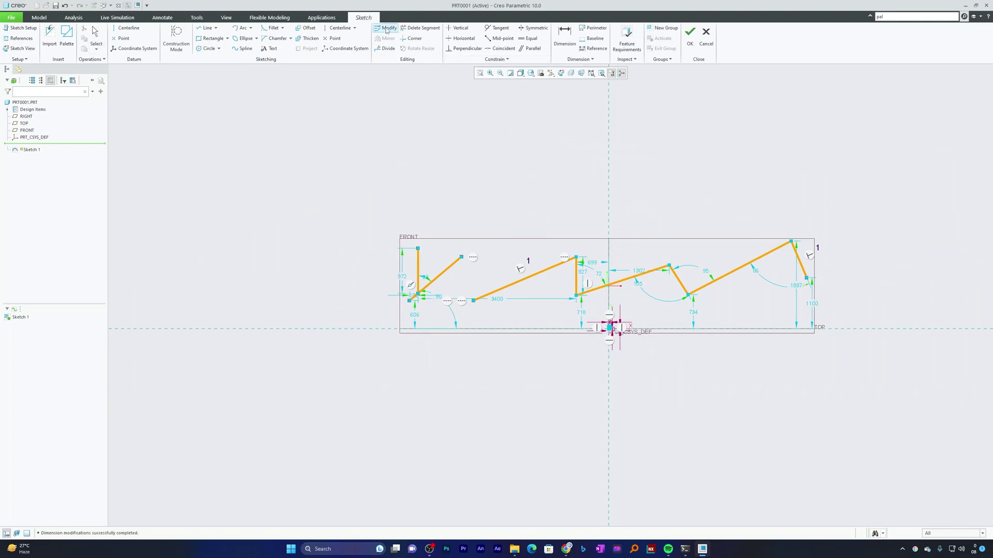
left_click(795, 293)
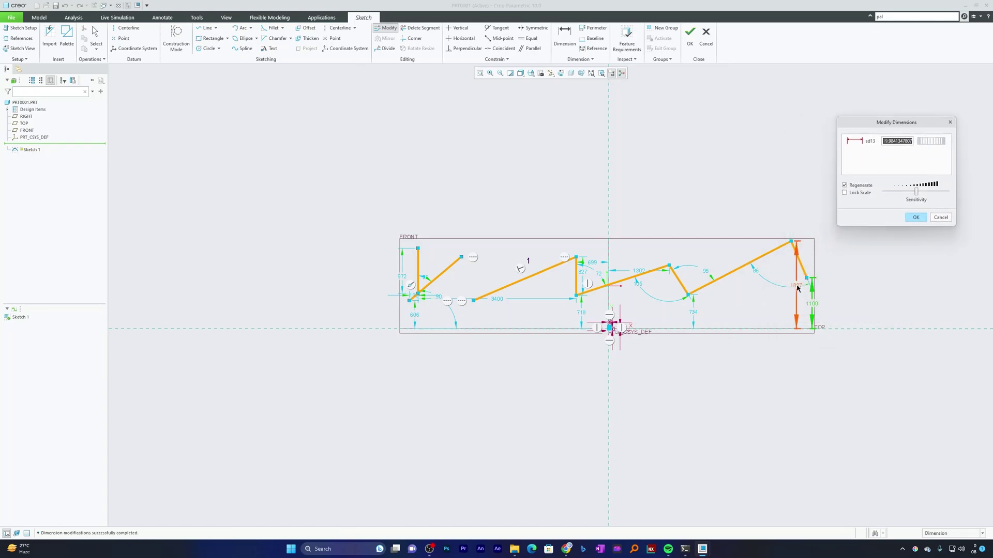
left_click(812, 304)
left_click(756, 271)
left_click(704, 275)
left_click(693, 312)
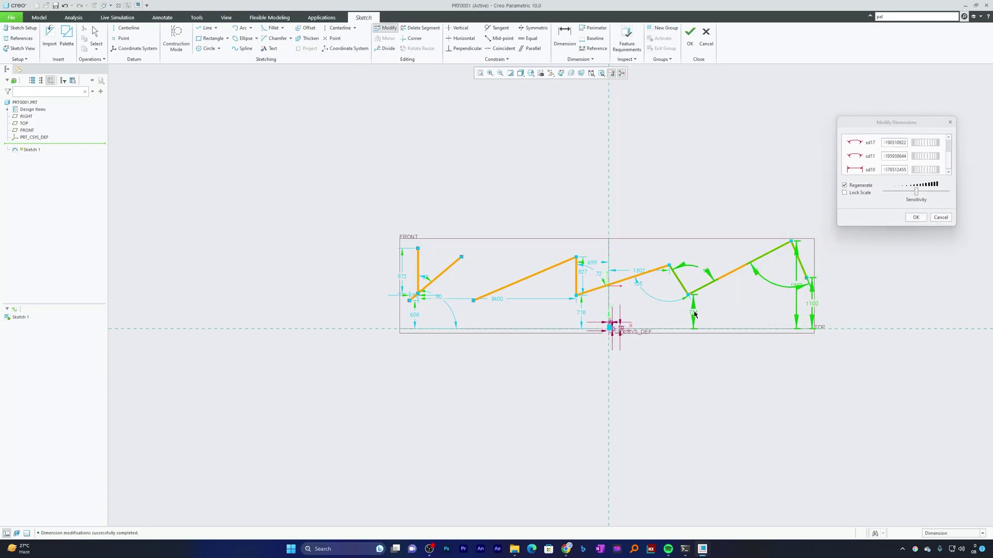
left_click(640, 285)
left_click(635, 273)
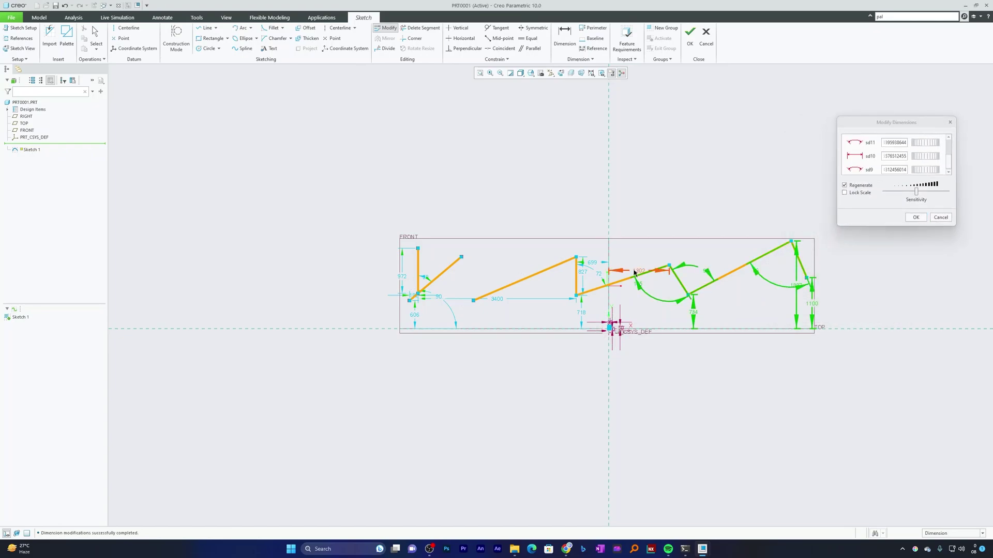
left_click(592, 274)
left_click(592, 263)
left_click(582, 272)
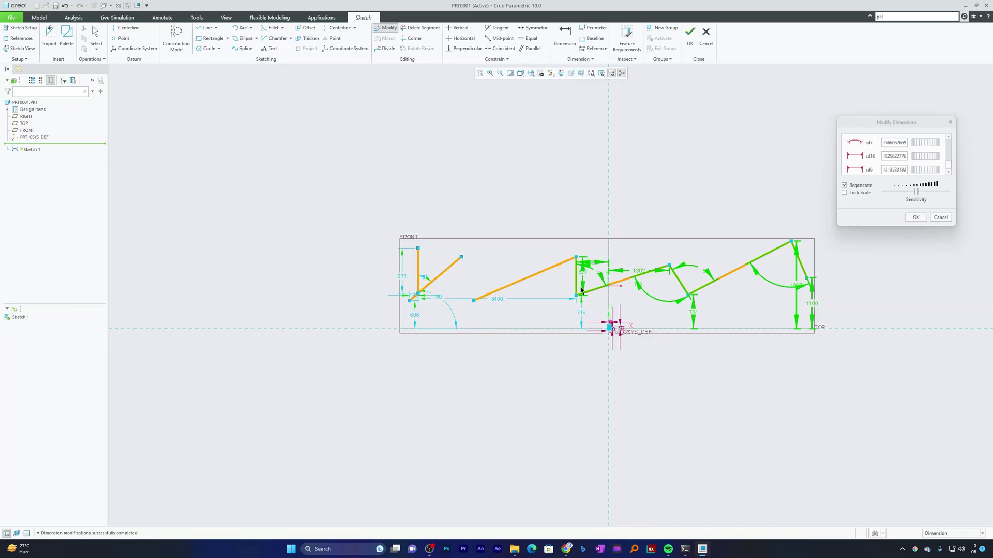
left_click(583, 314)
left_click(496, 300)
left_click(455, 295)
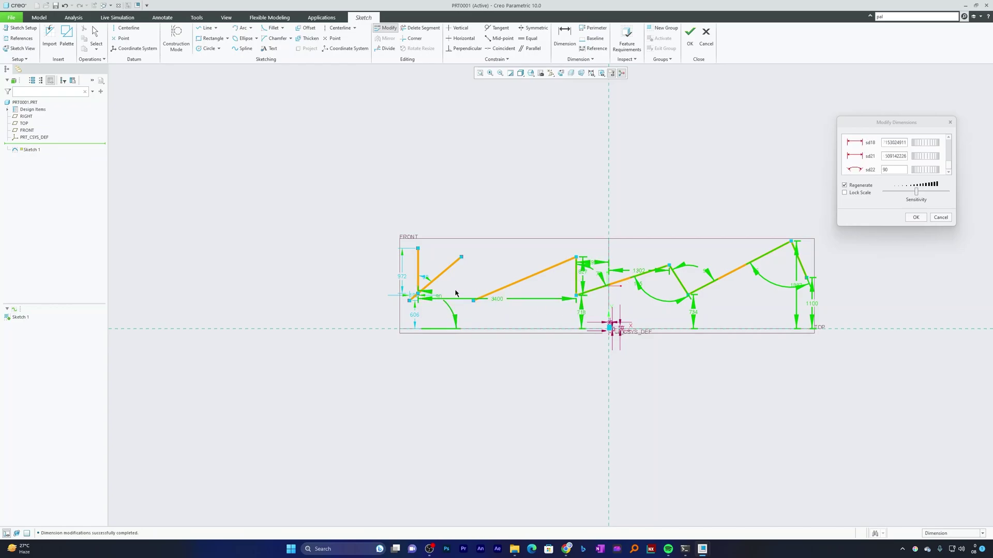
- Lock scale and spin the sd12 thumbwheel so the right-end height becomes 1113
left_click_drag(889, 226, 892, 315)
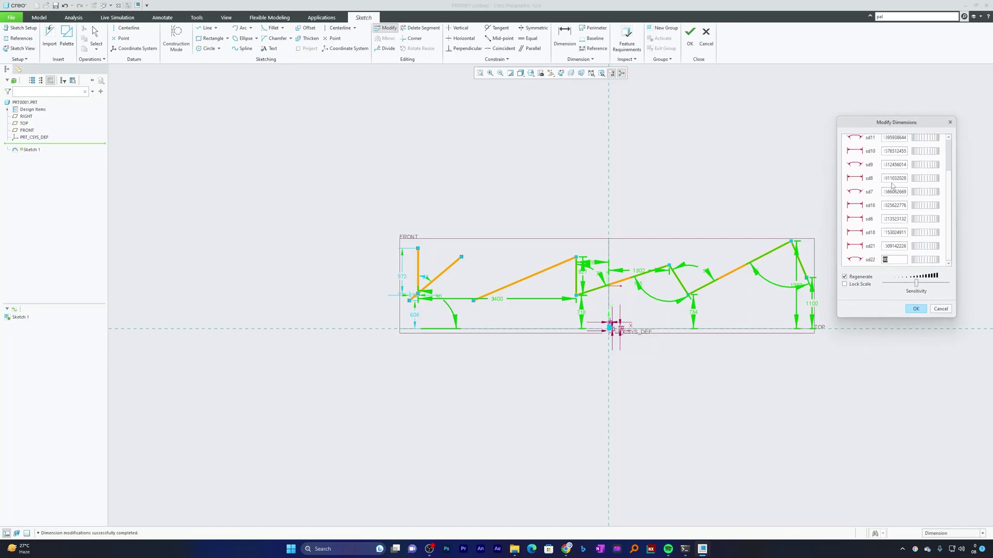
left_click(844, 283)
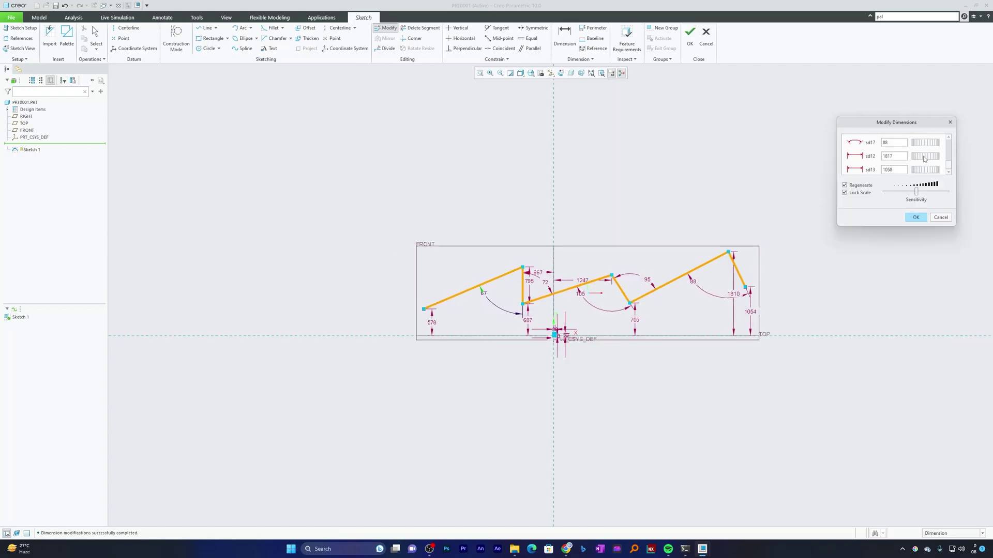
left_click_drag(921, 157, 929, 159)
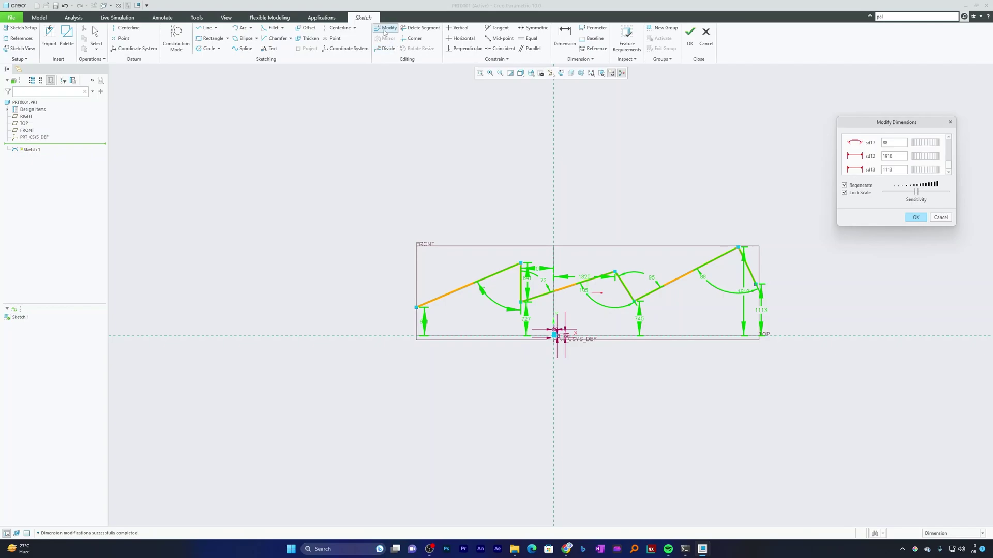
left_click(950, 123)
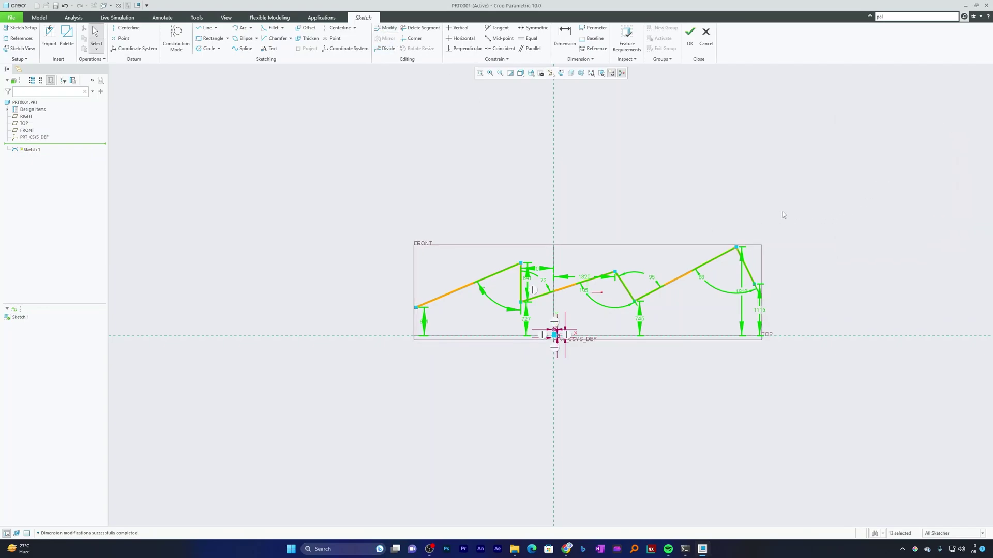
- Box-select the zigzag lines and dimensions and delete them
mouse_move(796, 203)
left_mouse_down()
mouse_move(693, 314)
mouse_move(581, 323)
left_mouse_up()
key("Delete")
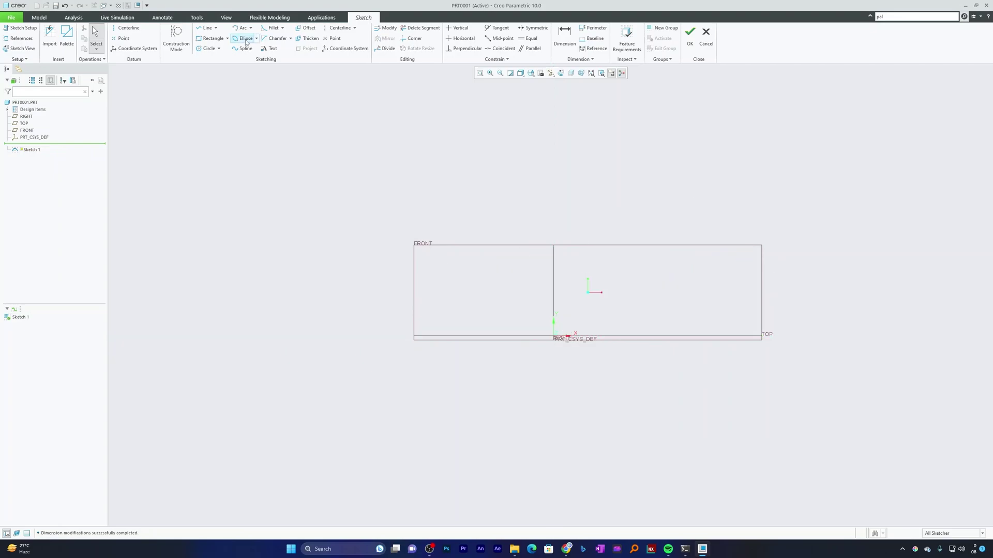